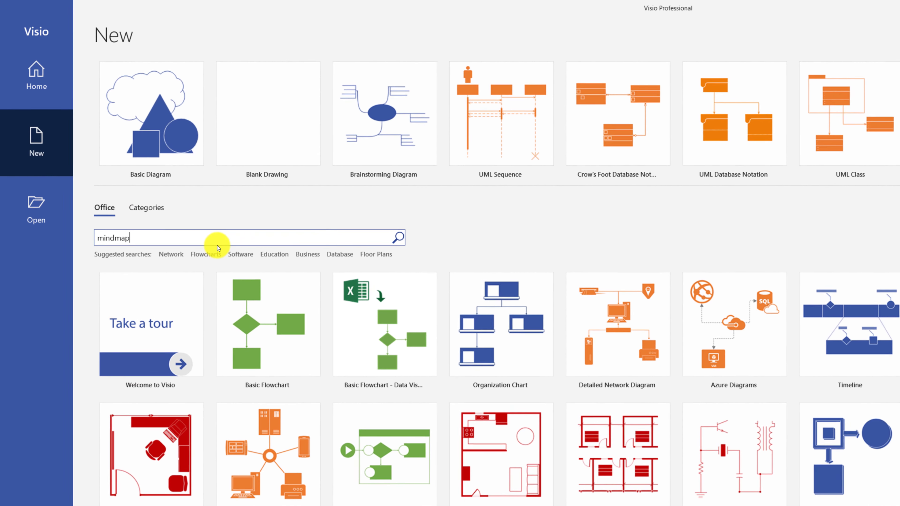
- Create a new drawing from the Brainstorming Diagram template found by searching 'mindmap'
key(Return)
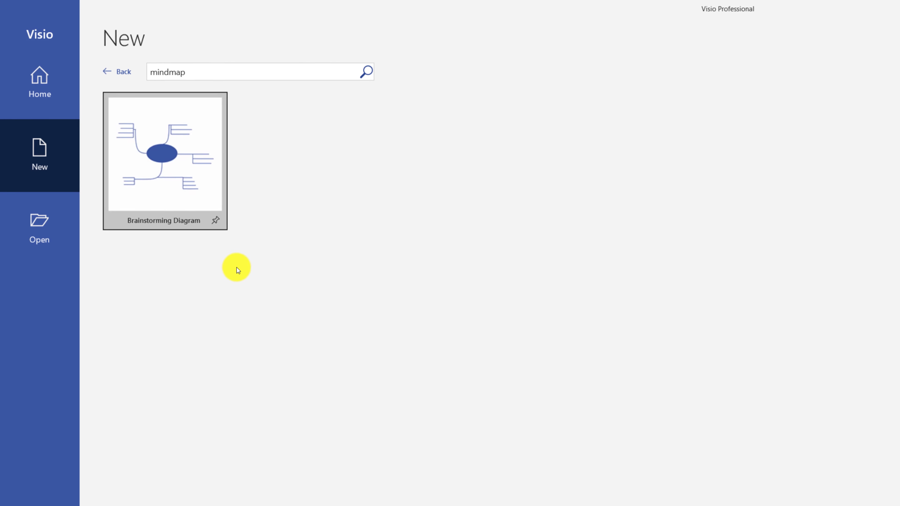
double_click(184, 187)
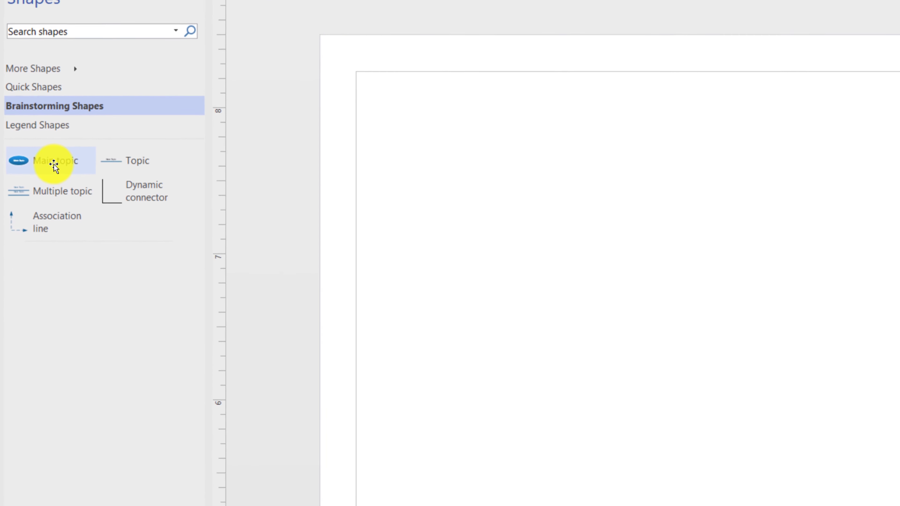
- Place a Main topic ellipse labelled 'How to Learn Effectively' in the centre of the page
drag(53, 165, 629, 306)
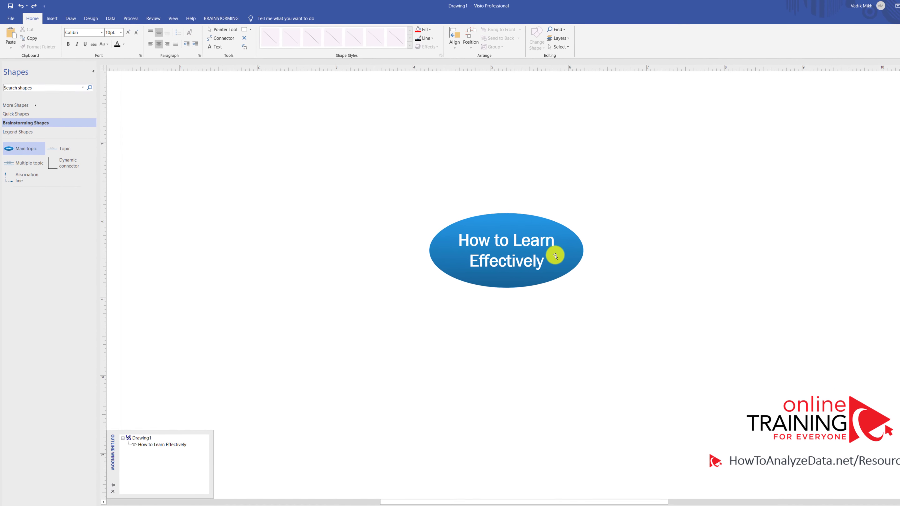
- Add a 'Take Notes' subtopic branch to the central How to Learn Effectively topic
click(543, 259)
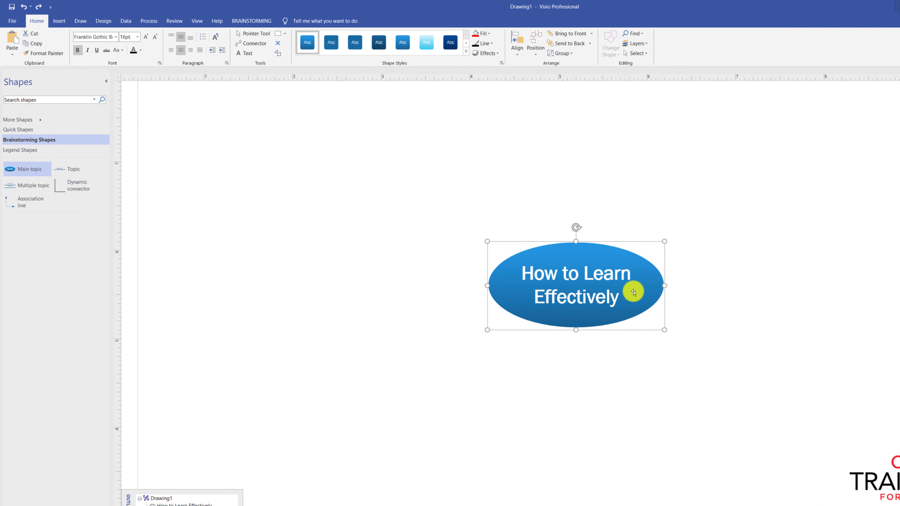
right_click(631, 287)
click(690, 301)
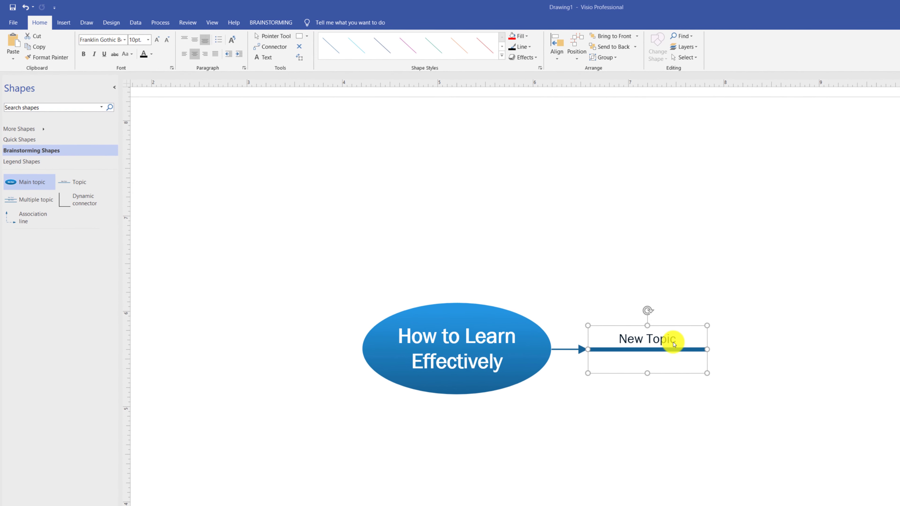
double_click(674, 344)
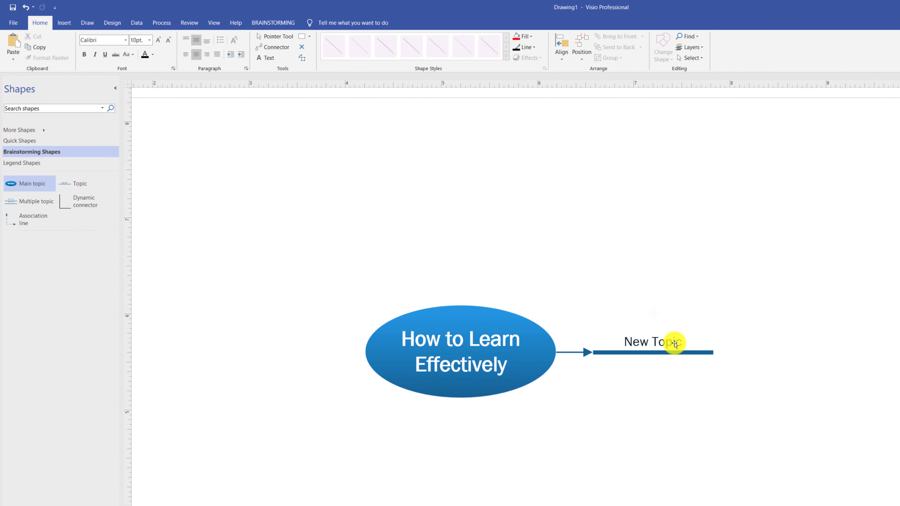
text(Take Notes)
click(667, 422)
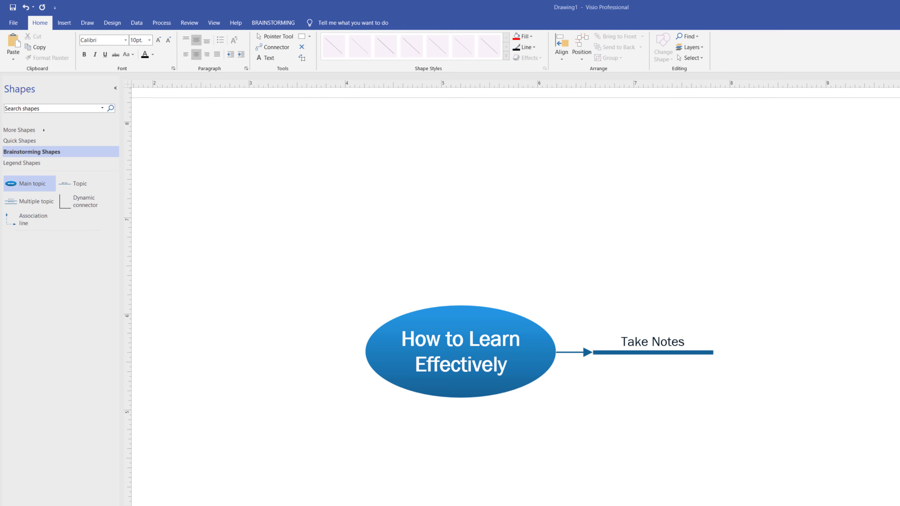
right_click(546, 392)
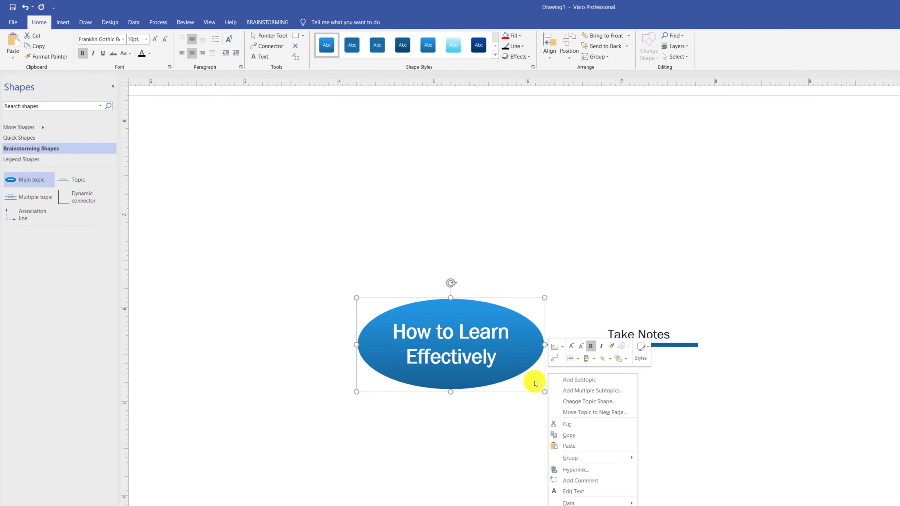
key(Escape)
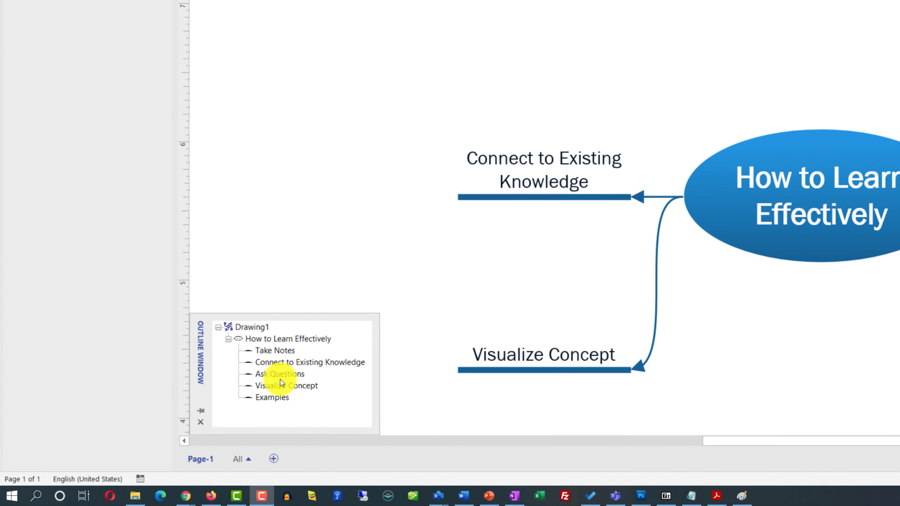
click(284, 351)
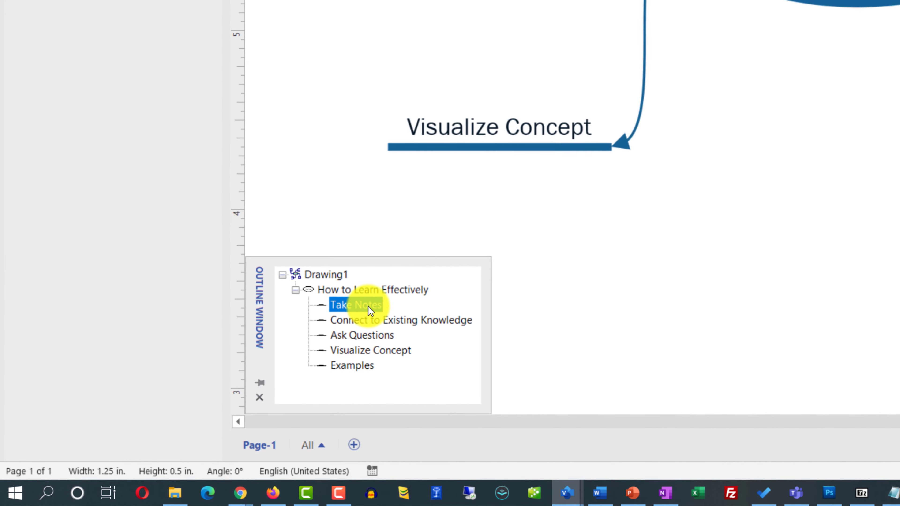
click(372, 319)
click(372, 334)
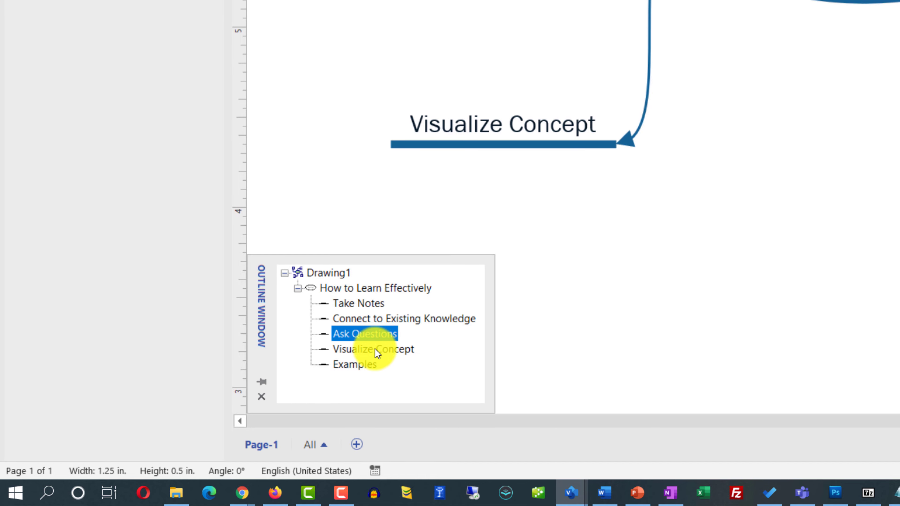
click(376, 349)
click(364, 367)
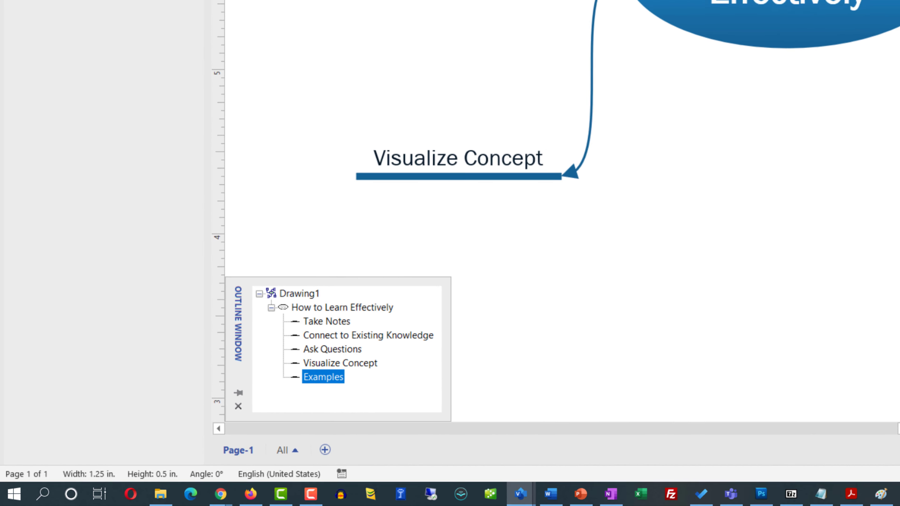
- Reattach the Examples connector to the top connection point of the central ellipse
right_click(452, 147)
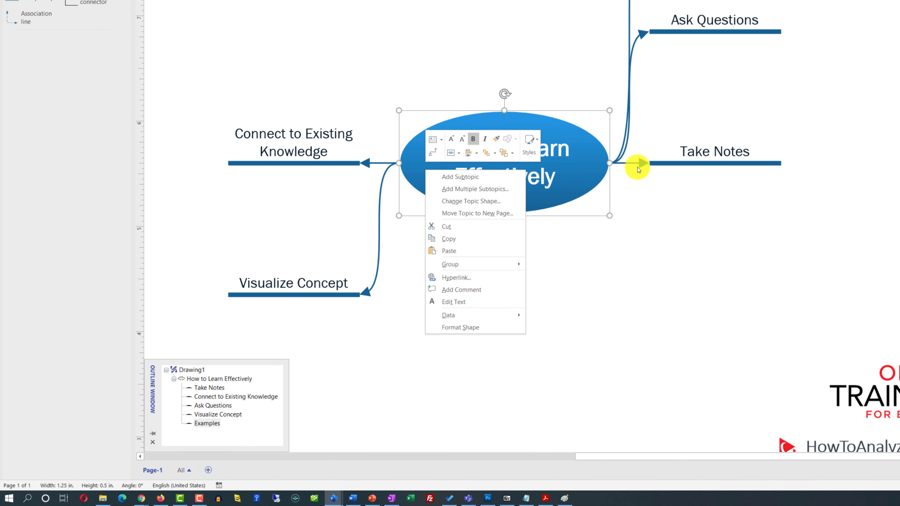
key(Escape)
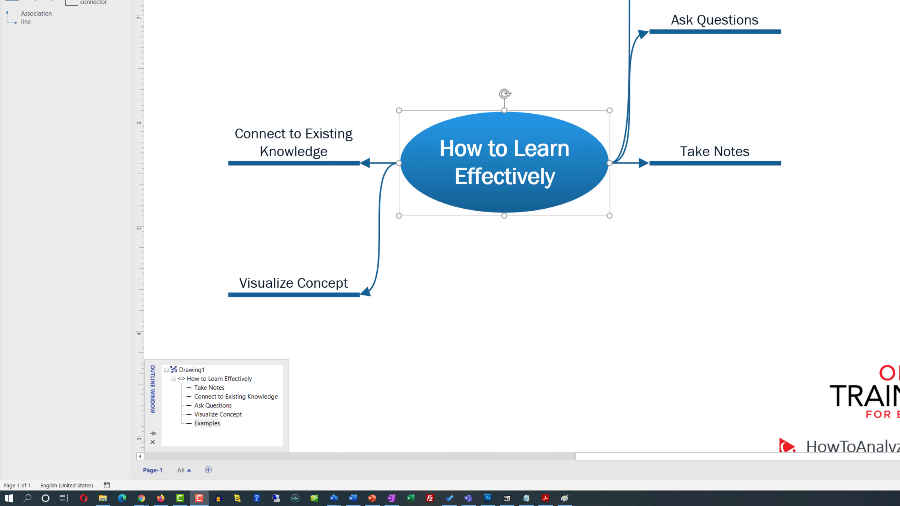
click(628, 6)
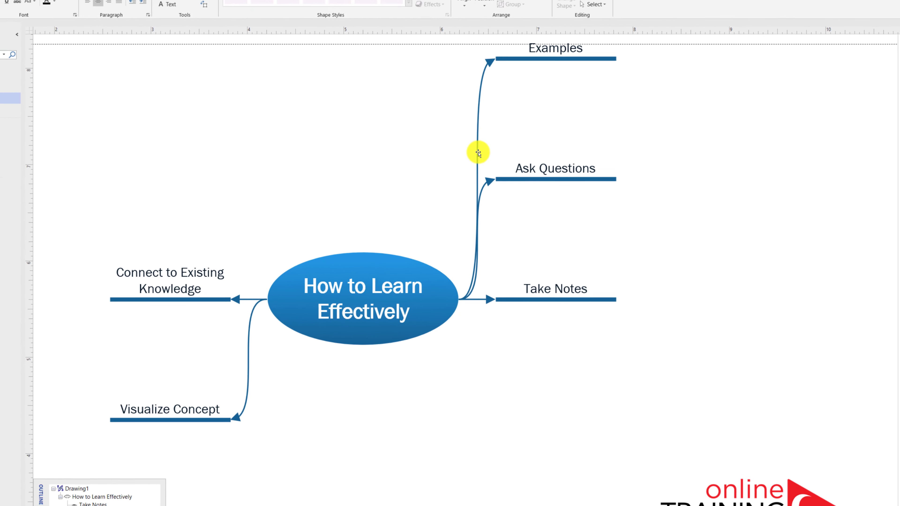
click(478, 153)
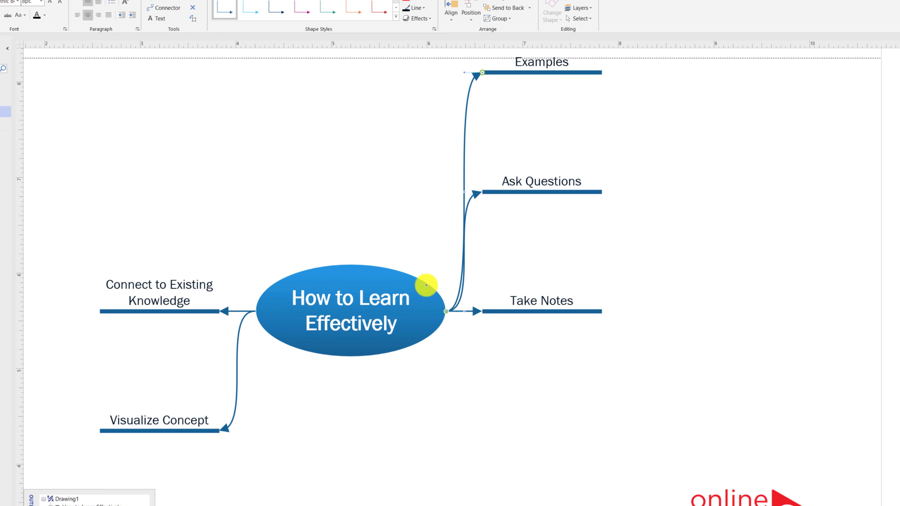
drag(426, 285, 351, 262)
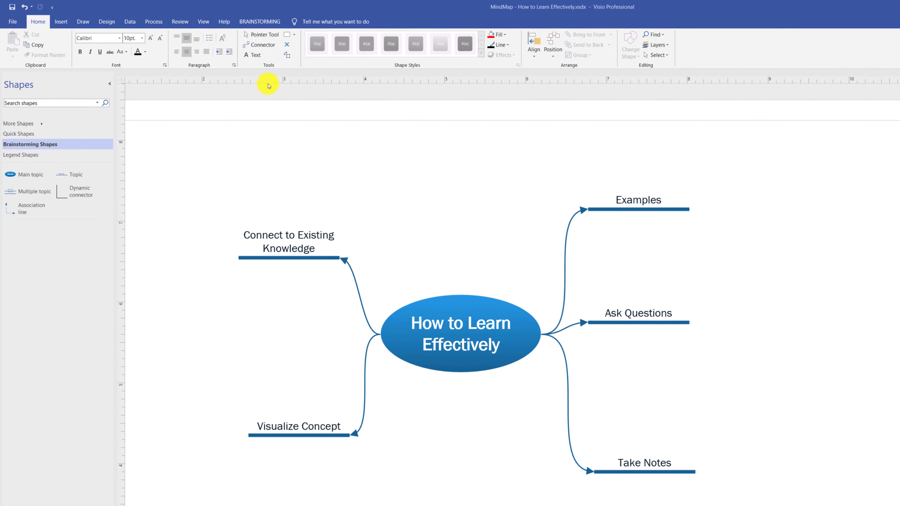
- Apply the Elliptical brainstorming diagram style, after previewing Billowing and Boxy
click(266, 23)
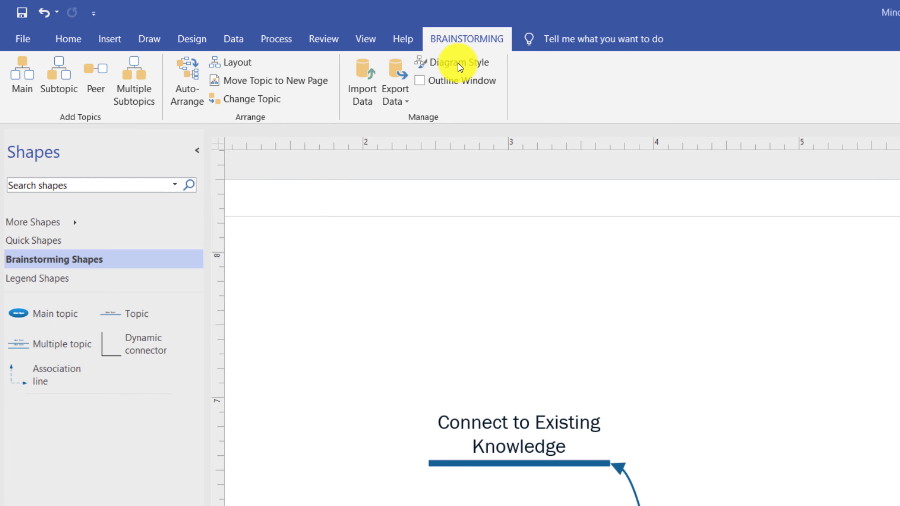
click(428, 62)
click(598, 331)
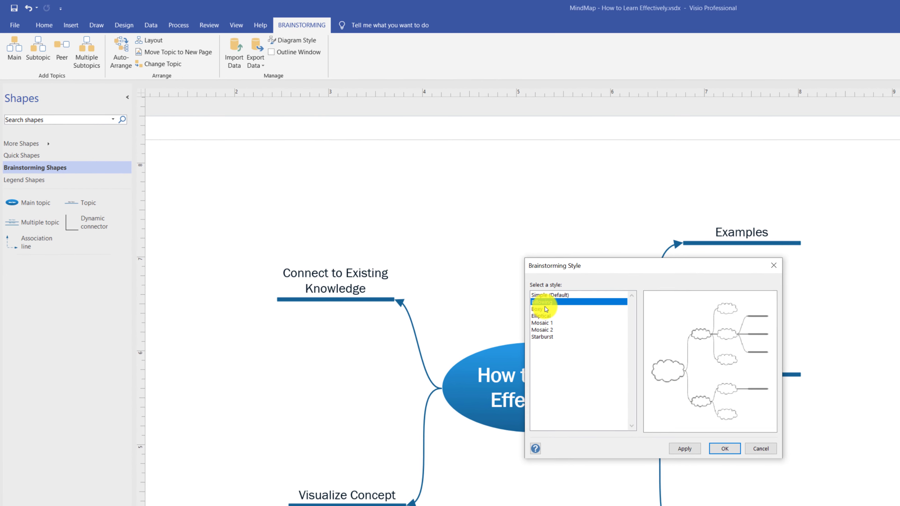
click(545, 308)
click(545, 315)
click(671, 448)
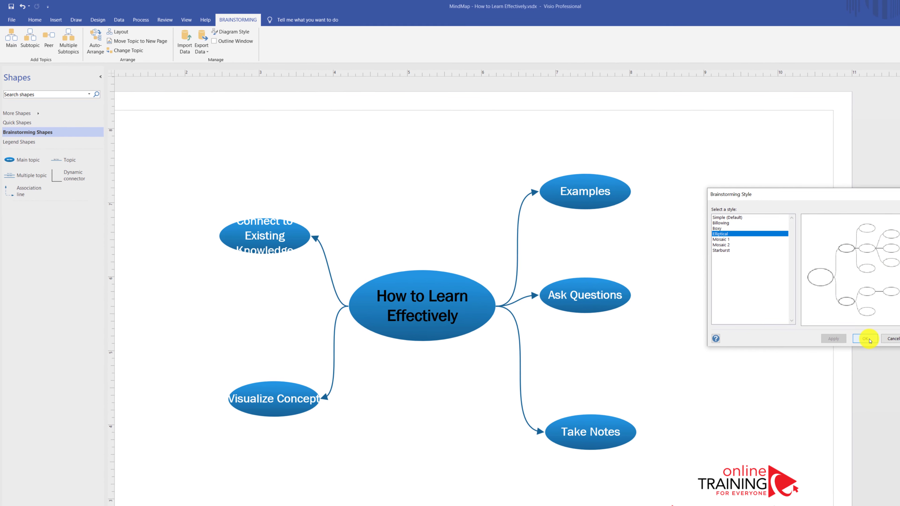
click(881, 344)
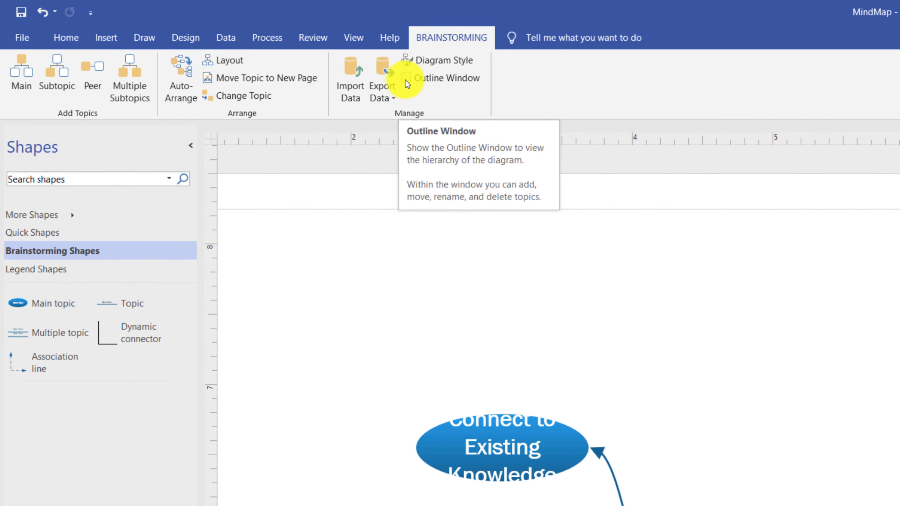
- Show the Outline Window and collapse the first How to Learn Effectively node
click(419, 80)
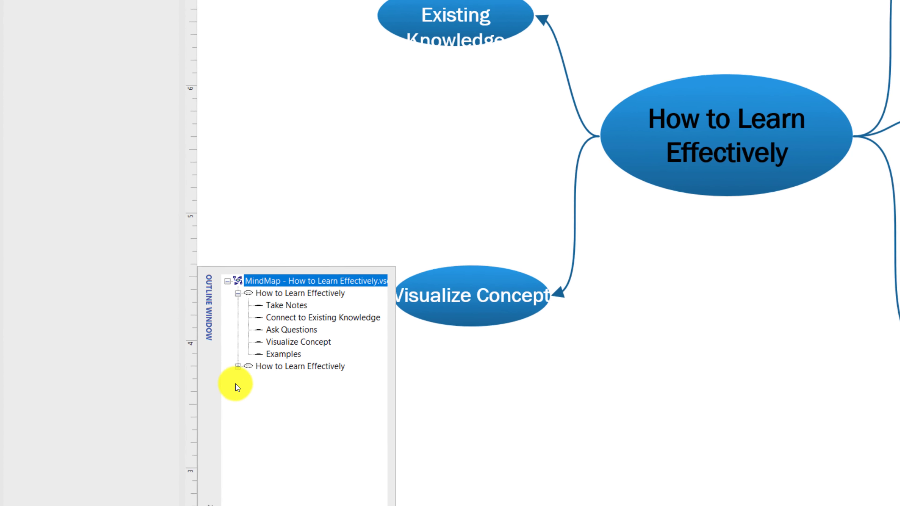
click(238, 293)
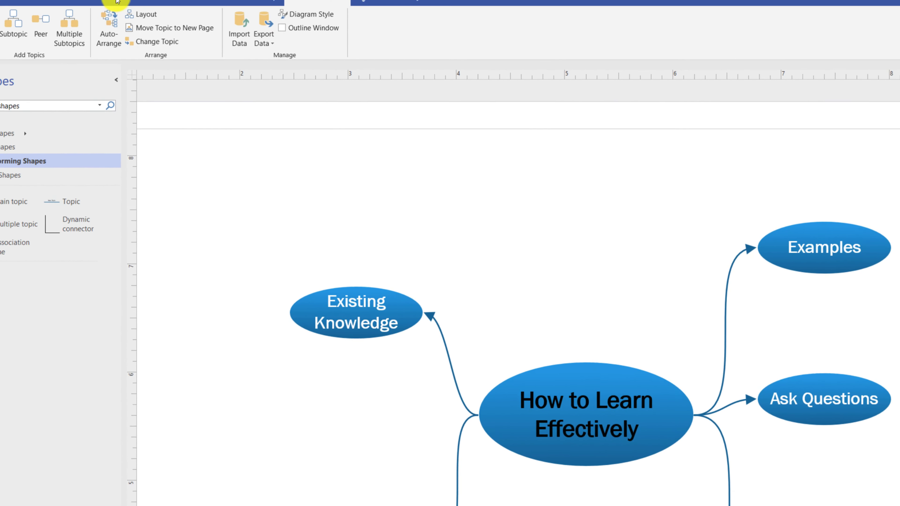
click(142, 28)
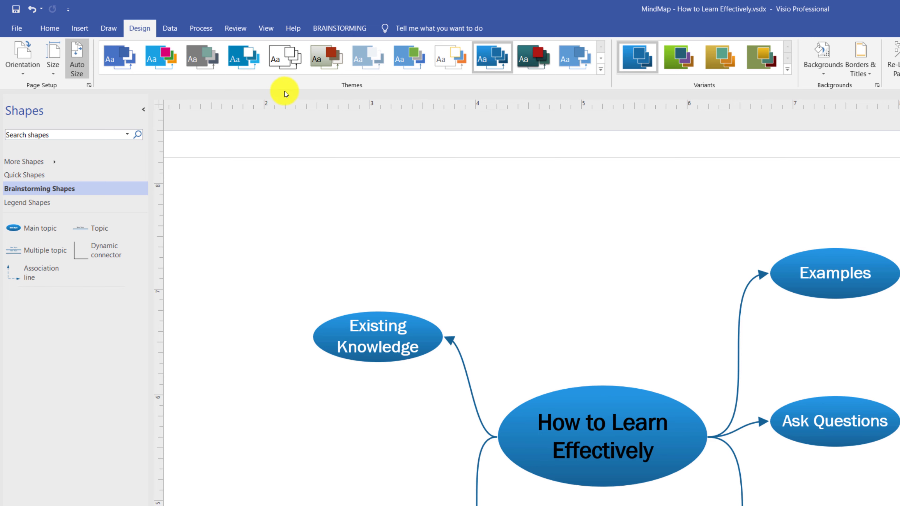
click(599, 71)
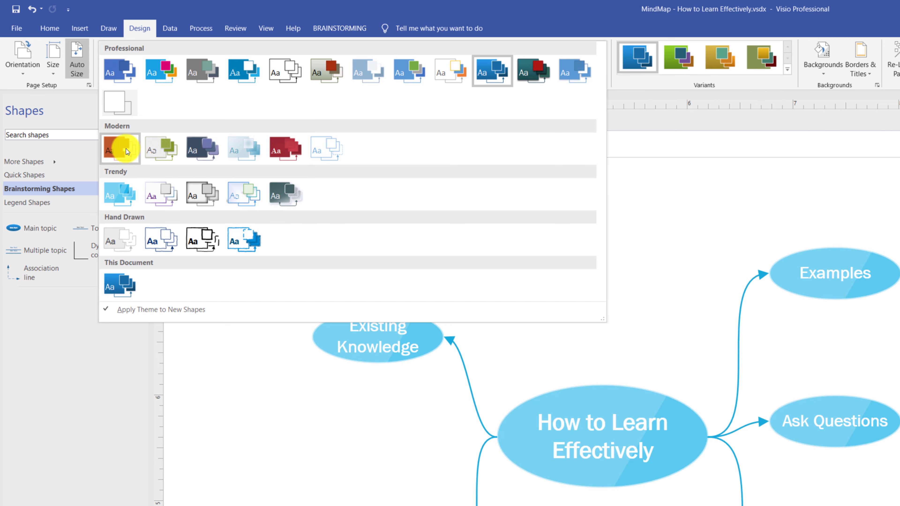
click(161, 71)
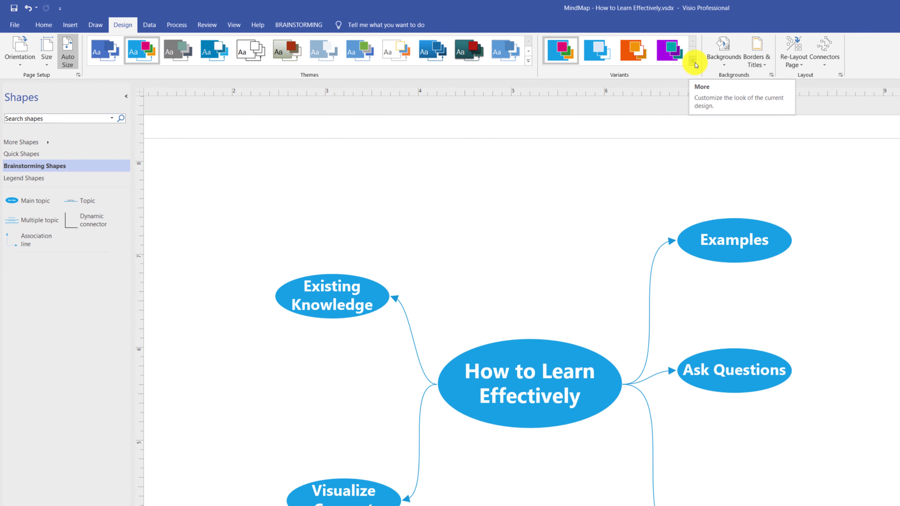
click(658, 60)
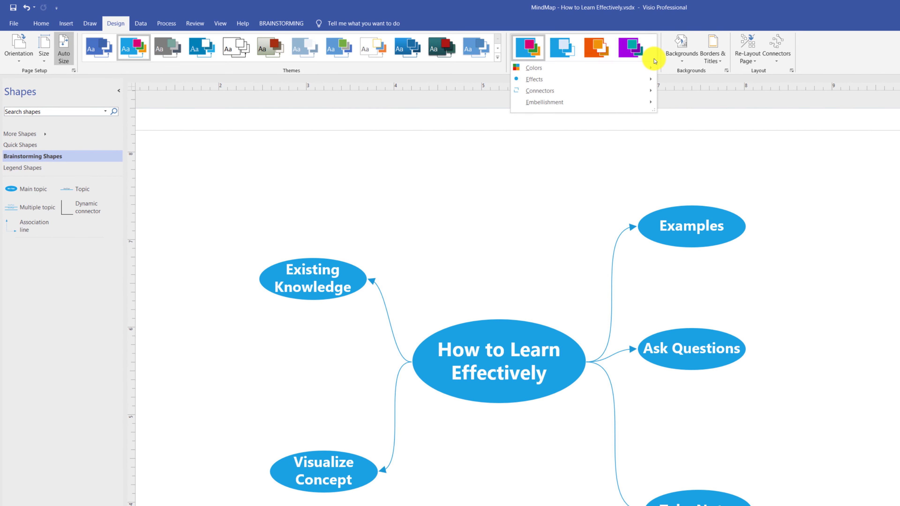
mouse_move(656, 71)
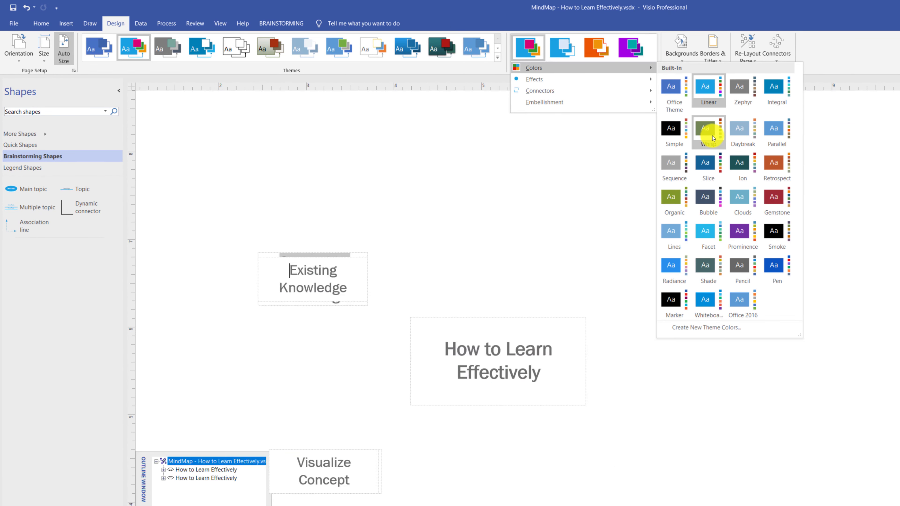
key(Escape)
key(Escape)
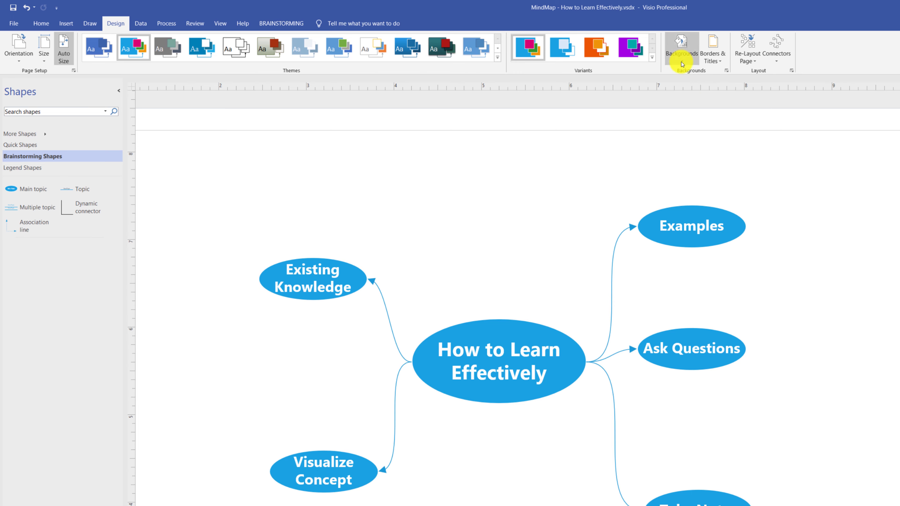
click(681, 53)
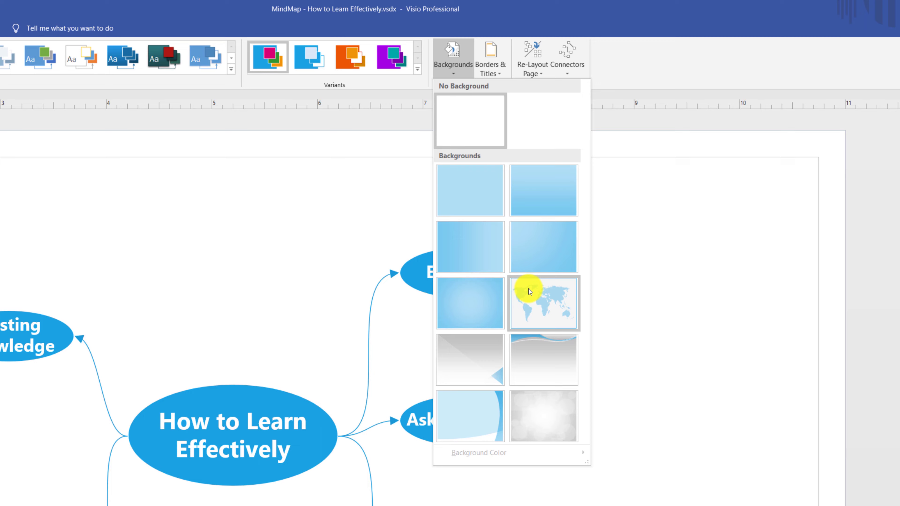
click(538, 319)
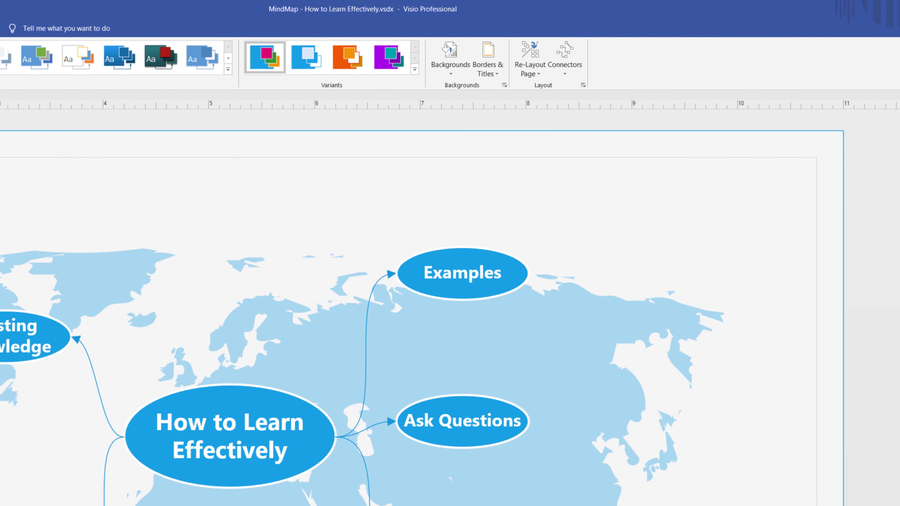
key(ctrl+z)
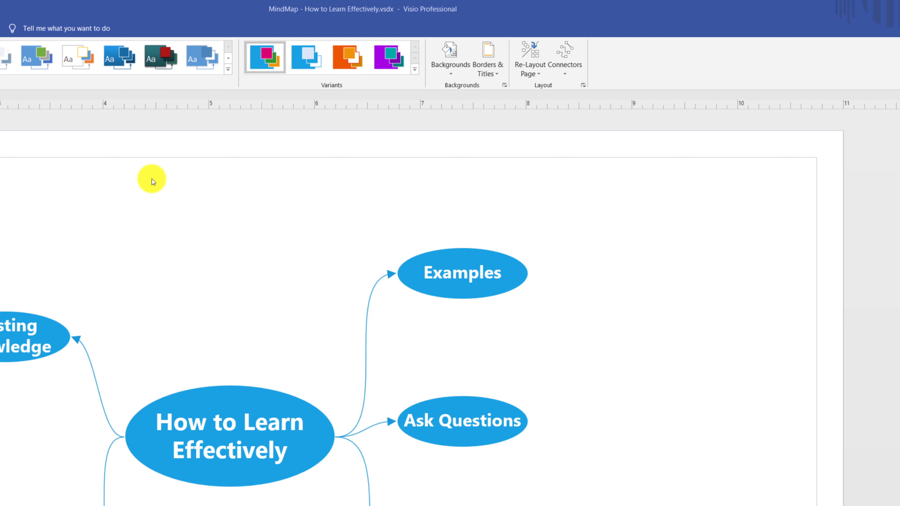
- Add the green title bar border from Borders & Titles and zoom out to show the date
click(497, 75)
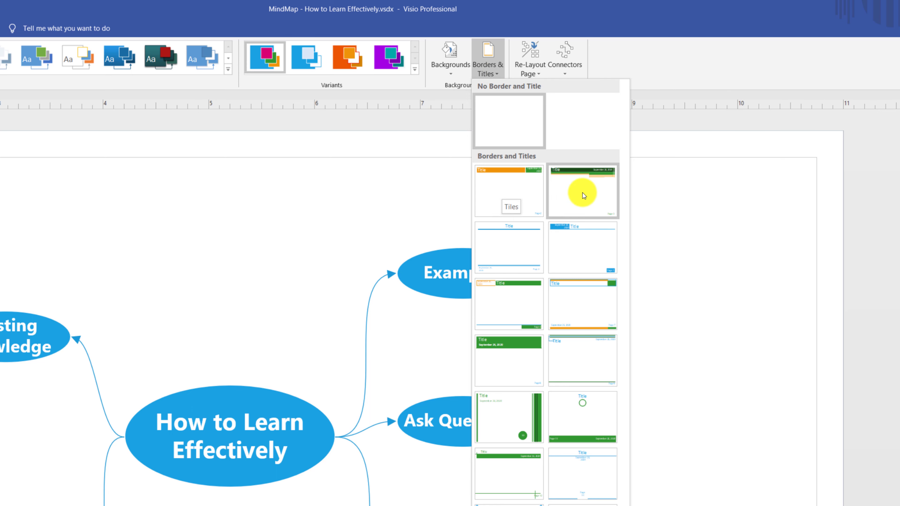
click(583, 253)
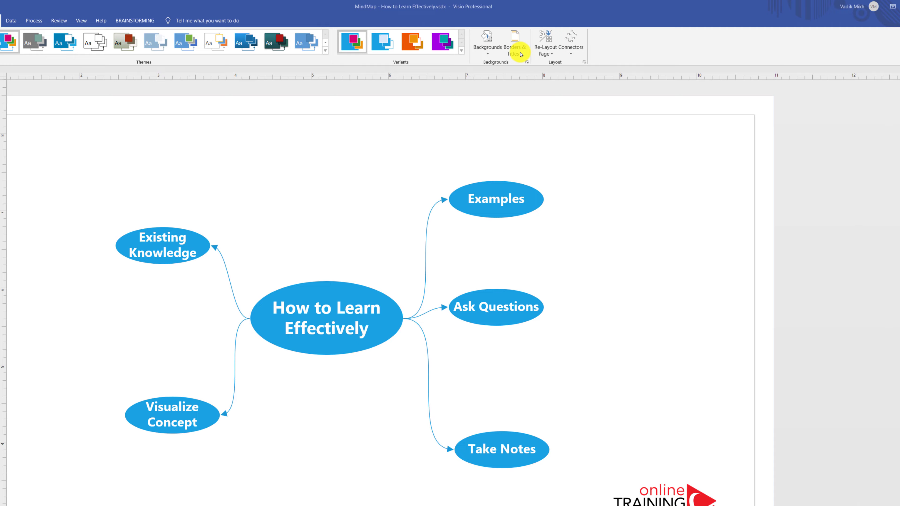
click(528, 43)
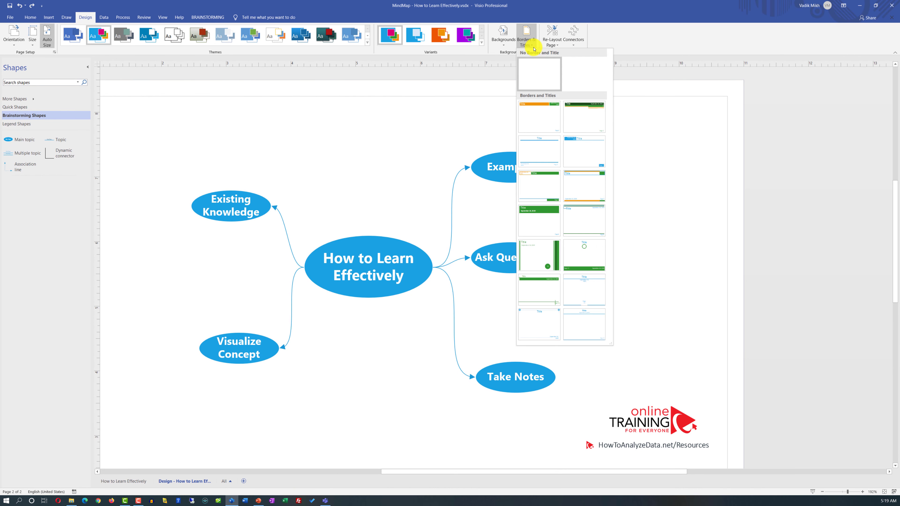
click(542, 193)
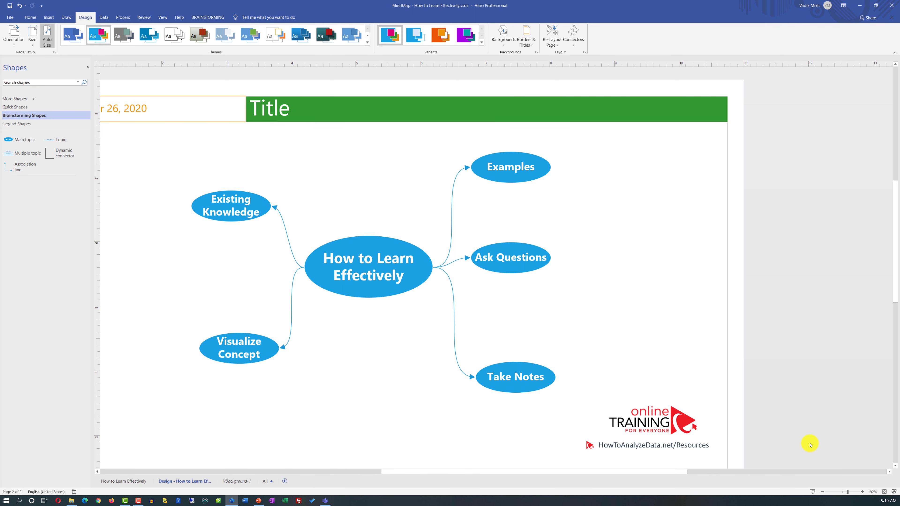
click(824, 493)
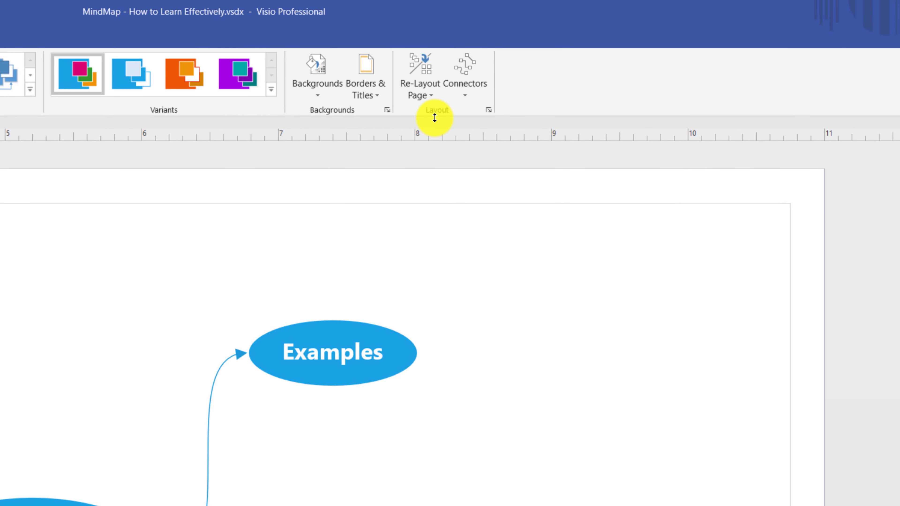
- Bring up the Re-Layout Page choices to preview the Flowchart arrangement
click(434, 95)
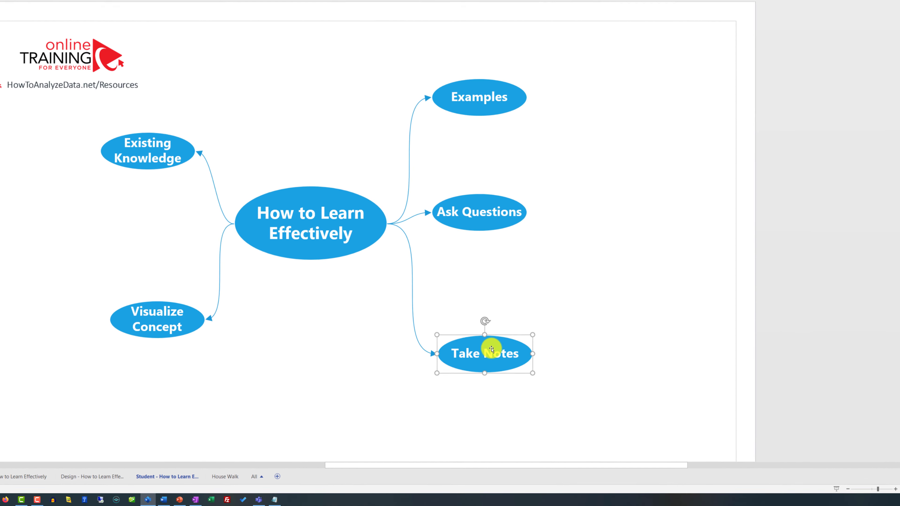
- Add a new subtopic branch under the Take Notes topic
right_click(471, 332)
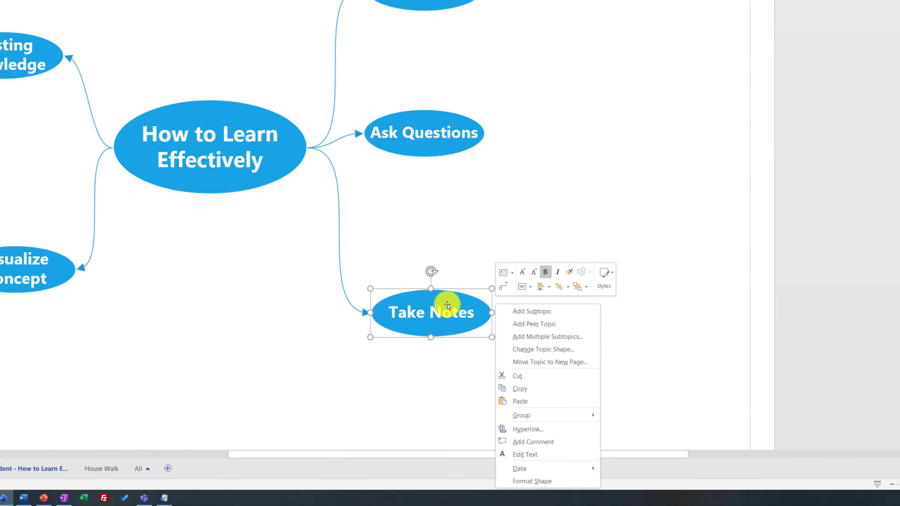
click(503, 307)
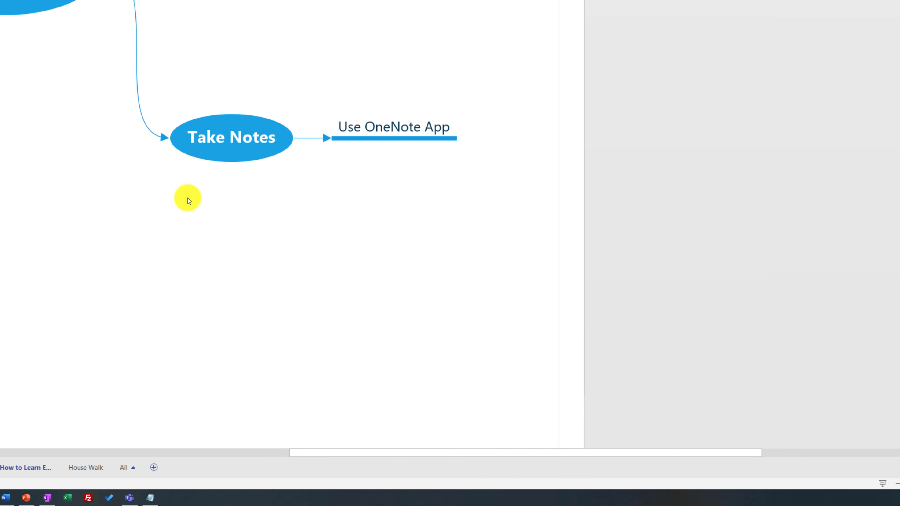
right_click(239, 157)
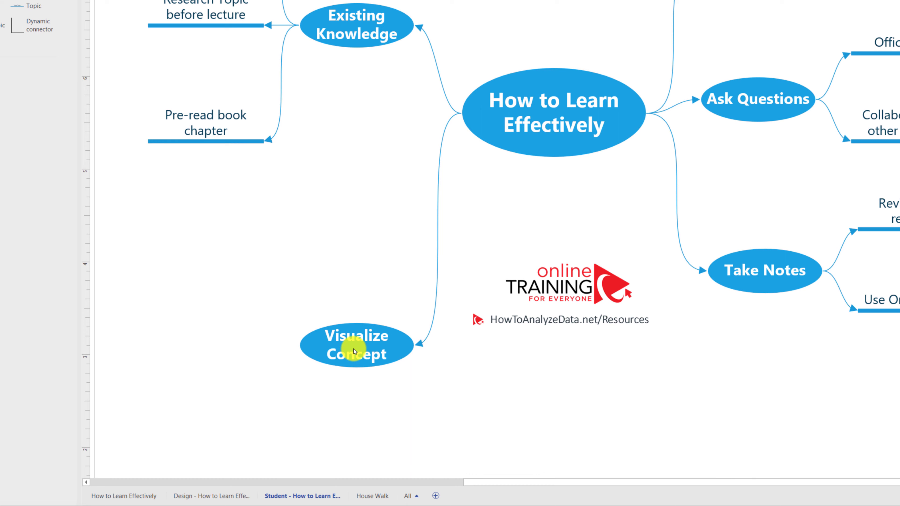
- Give Visualize Concept two subtopics, the second labelled 'Become a Tutor'
right_click(364, 348)
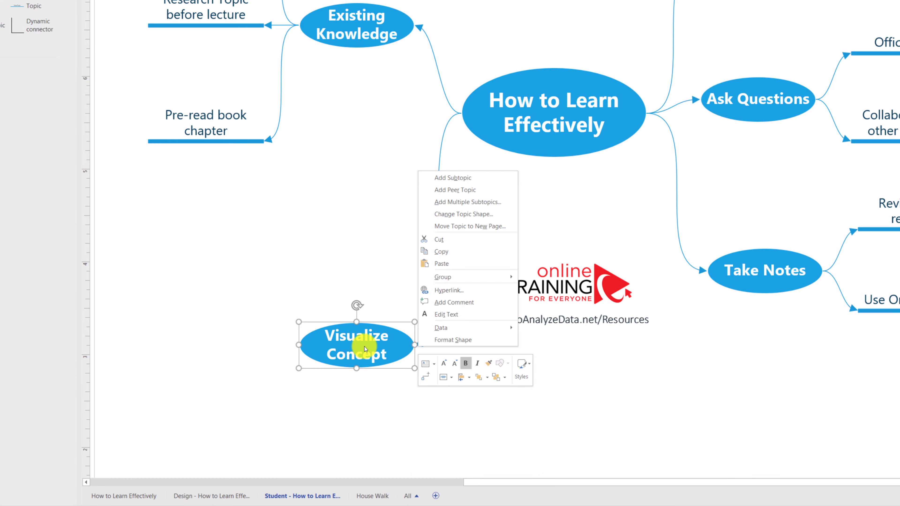
click(452, 178)
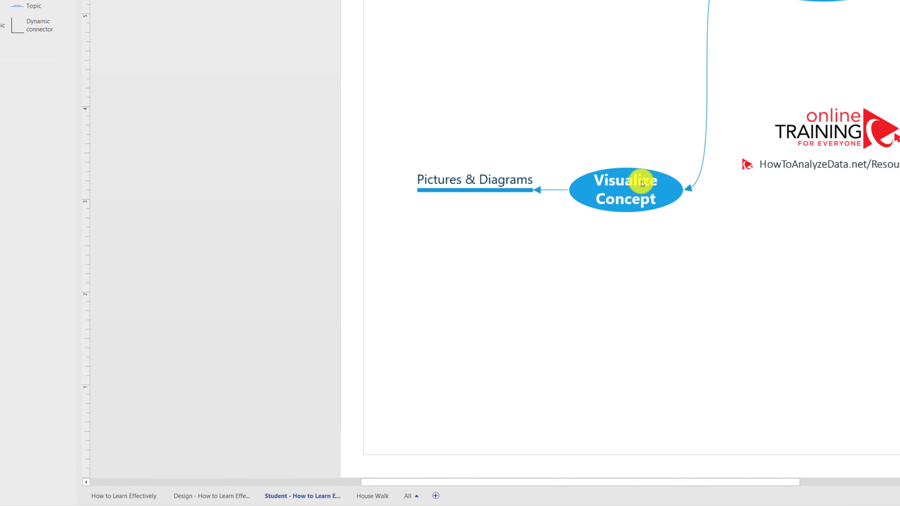
click(634, 199)
right_click(607, 209)
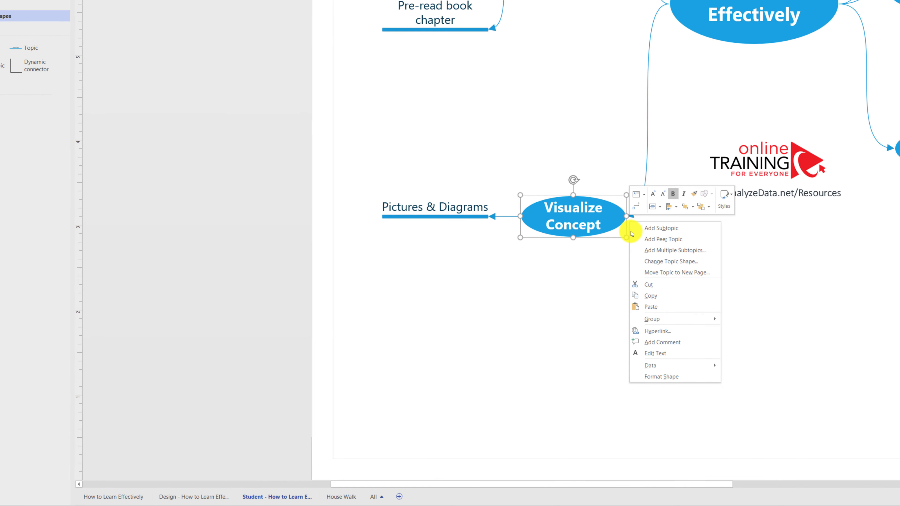
click(673, 218)
text(Become a Tutor)
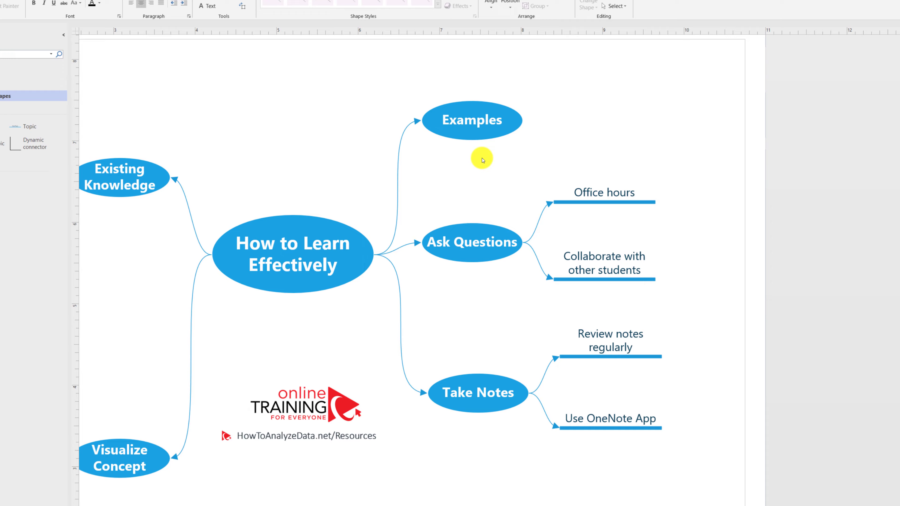
- Add subtopic branches under Examples, including 'Practical examples'
click(529, 139)
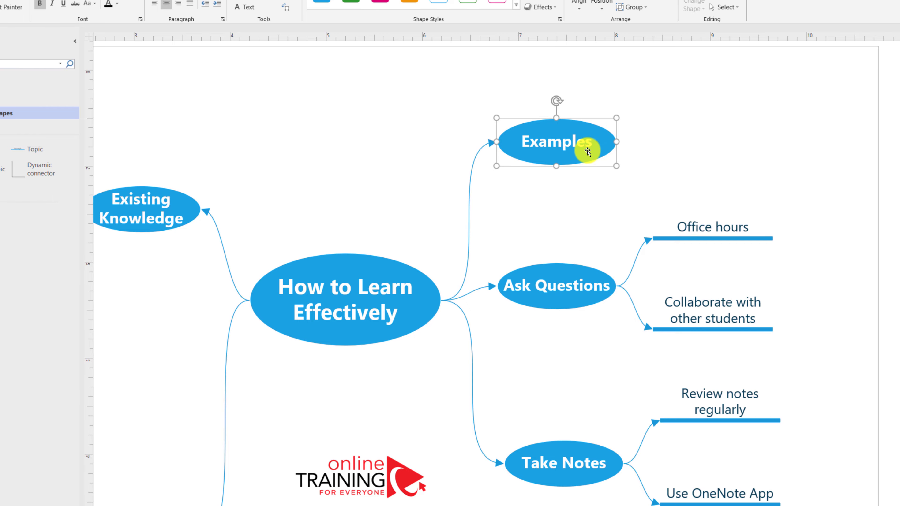
right_click(588, 150)
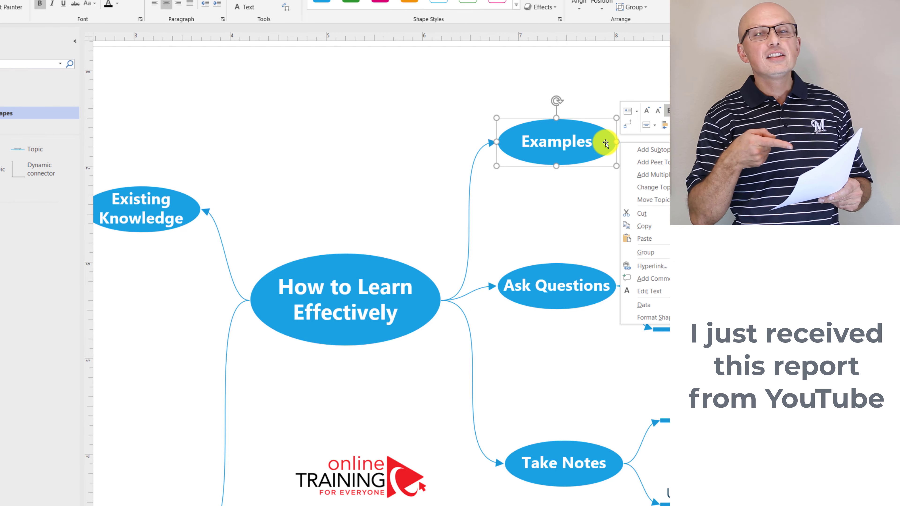
click(647, 154)
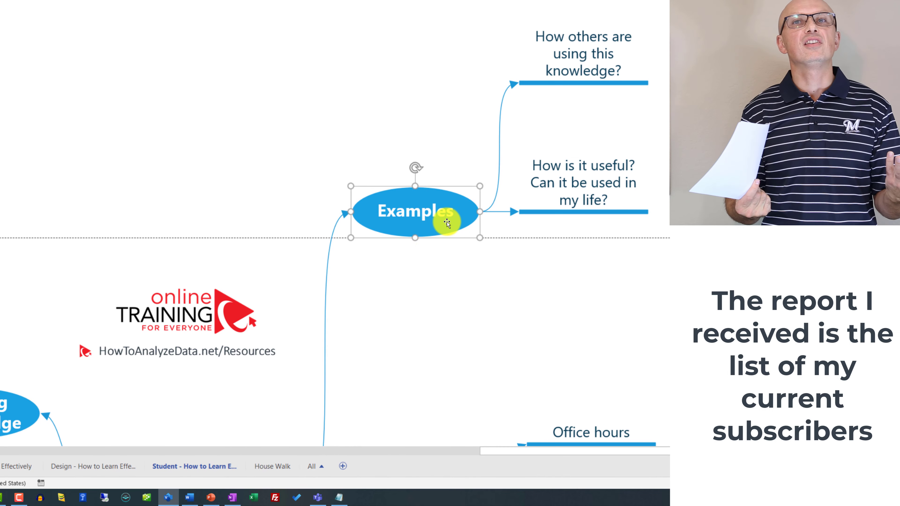
right_click(479, 212)
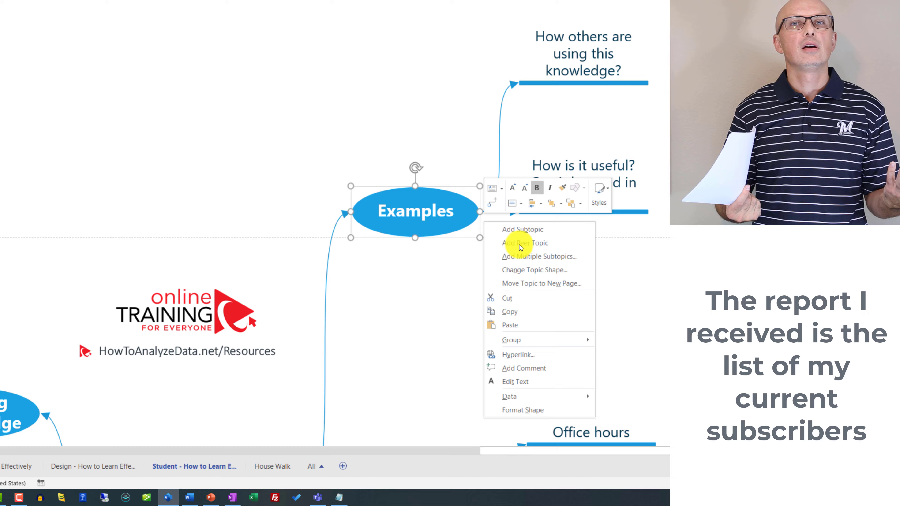
click(529, 229)
scroll(510, 320, down, 5)
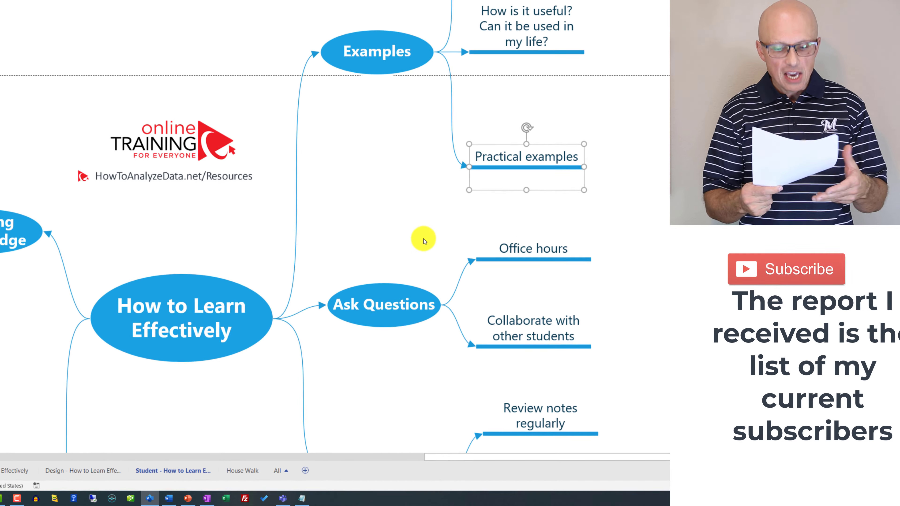
click(444, 158)
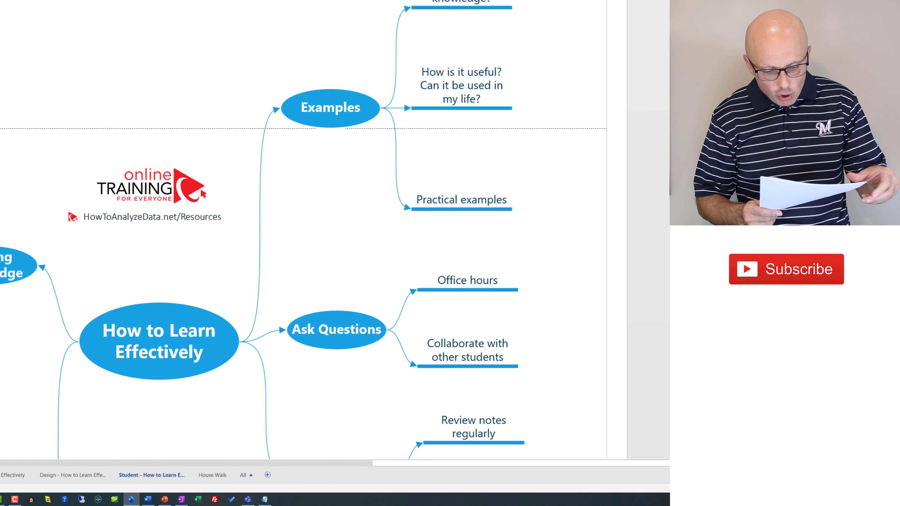